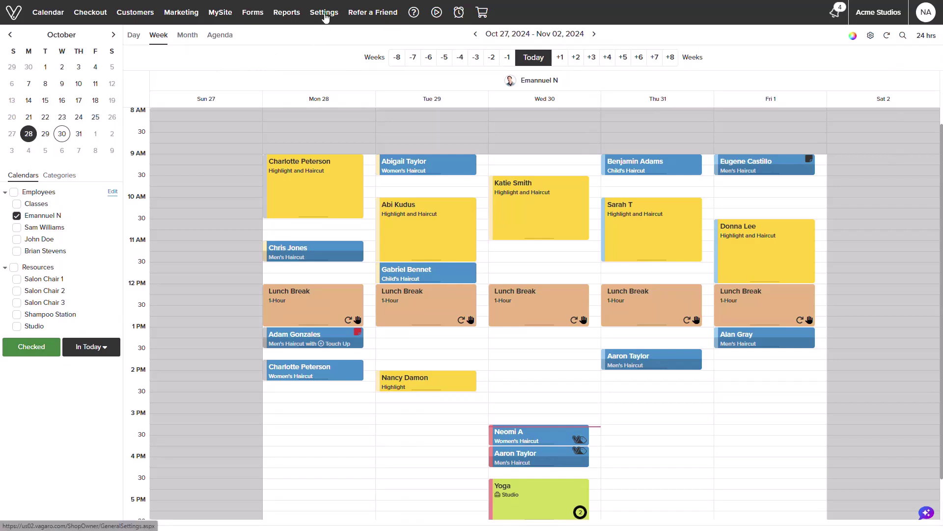
# - Go to Settings > Discounts to see Birthday Discount, Black Friday and First Time Cut
pyautogui.moveTo(325, 17)
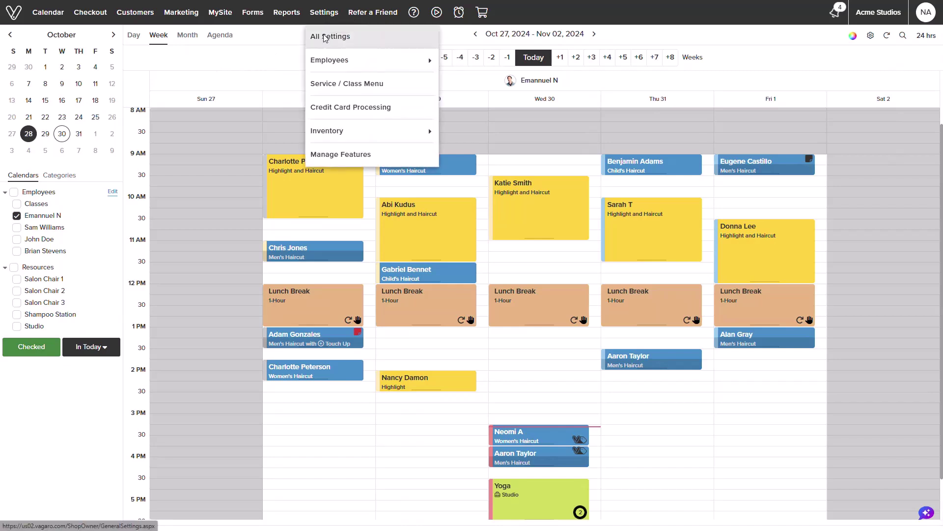
pyautogui.click(325, 37)
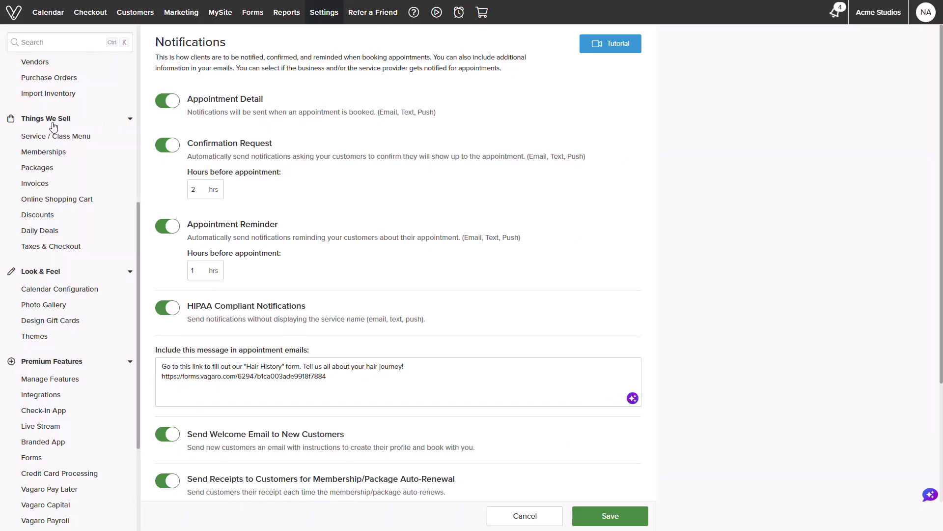
pyautogui.click(33, 216)
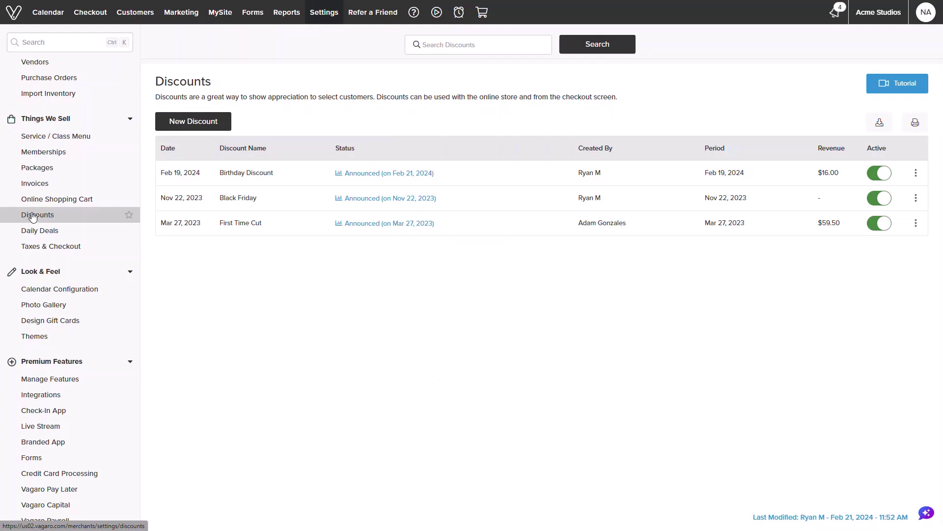
# - Create a new discount 'Referral program' described 'For those who were referred in 2024'
pyautogui.click(167, 129)
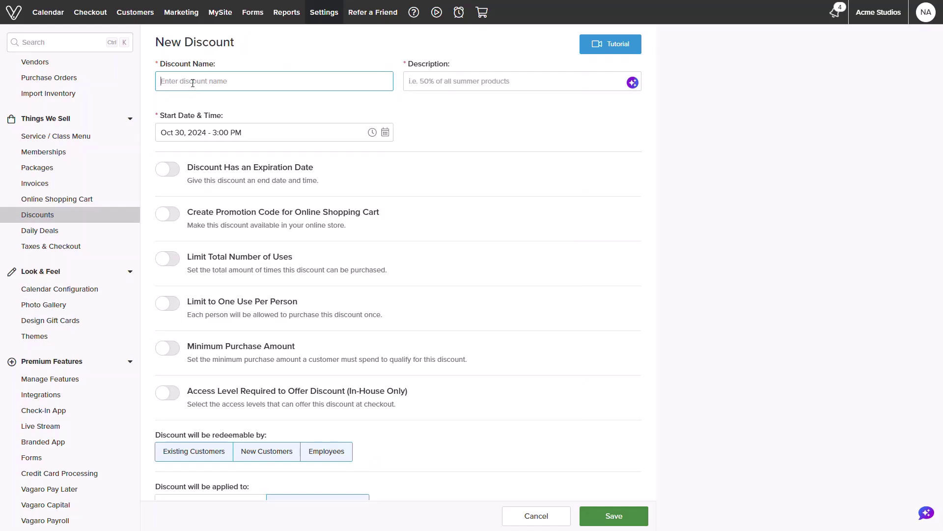
pyautogui.write('Referral program')
pyautogui.click(422, 83)
pyautogui.write('For those who were referred in 2024')
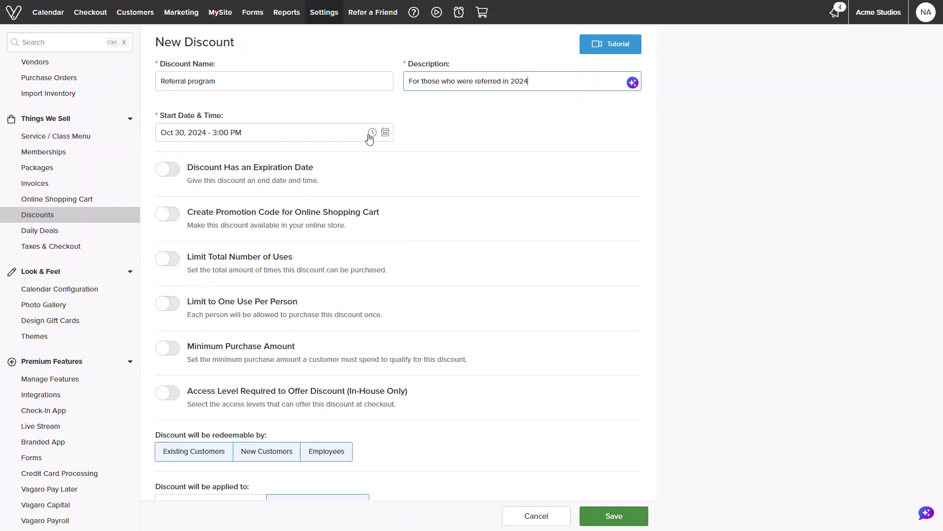
# - Keep the Oct 30, 2024 3:00 PM start and set expiration to Dec 31, 2024 11:30 PM
pyautogui.click(385, 133)
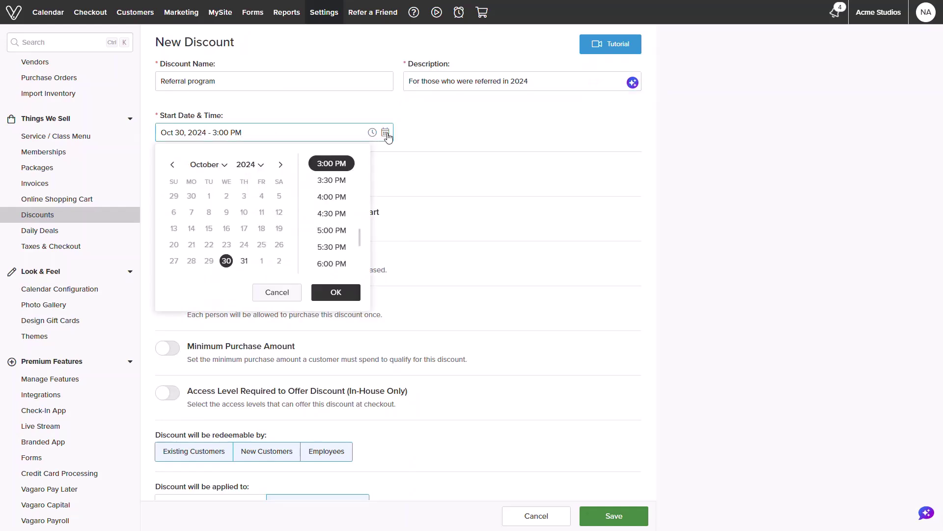
pyautogui.click(341, 293)
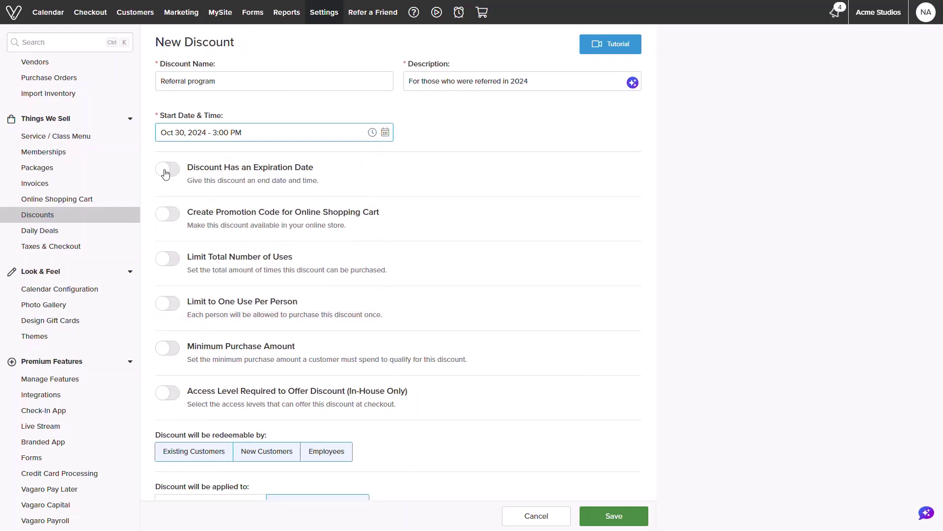
pyautogui.click(165, 172)
pyautogui.click(298, 220)
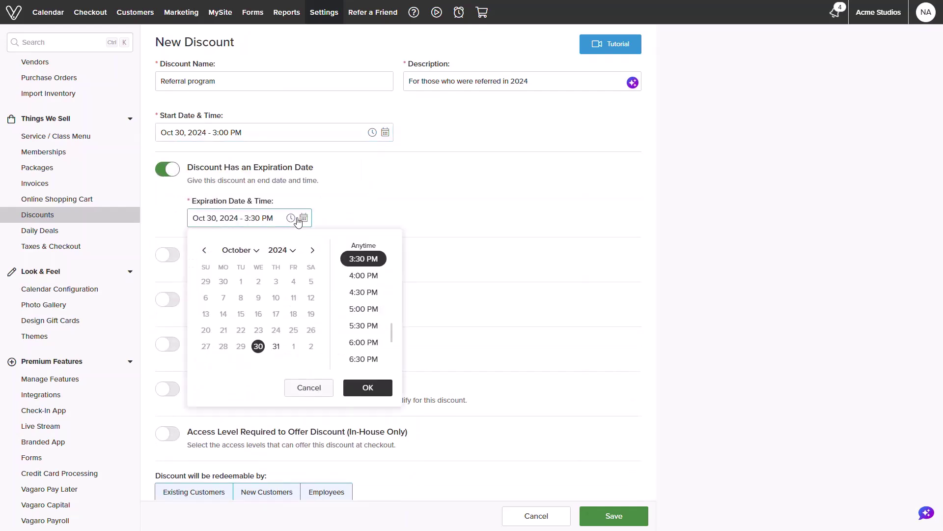
pyautogui.click(256, 251)
pyautogui.click(236, 349)
pyautogui.click(241, 346)
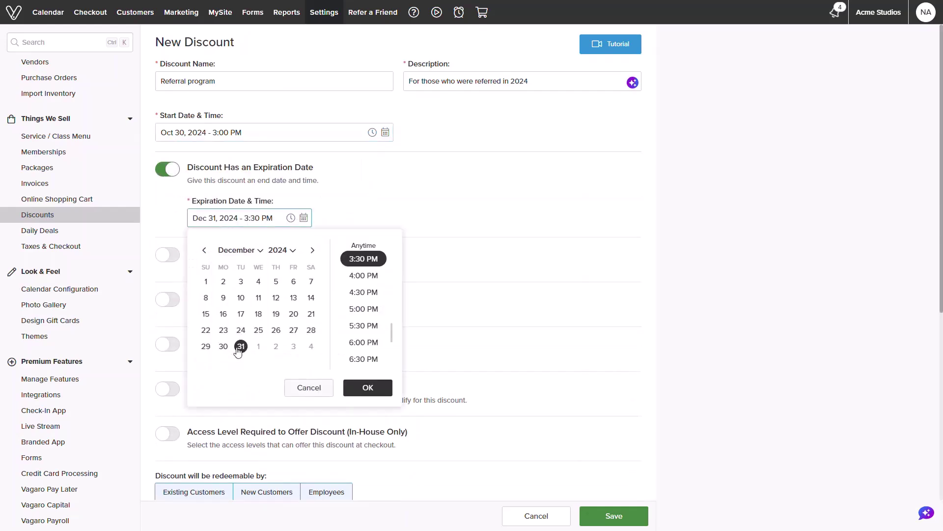
pyautogui.moveTo(389, 337); pyautogui.dragTo(387, 369)
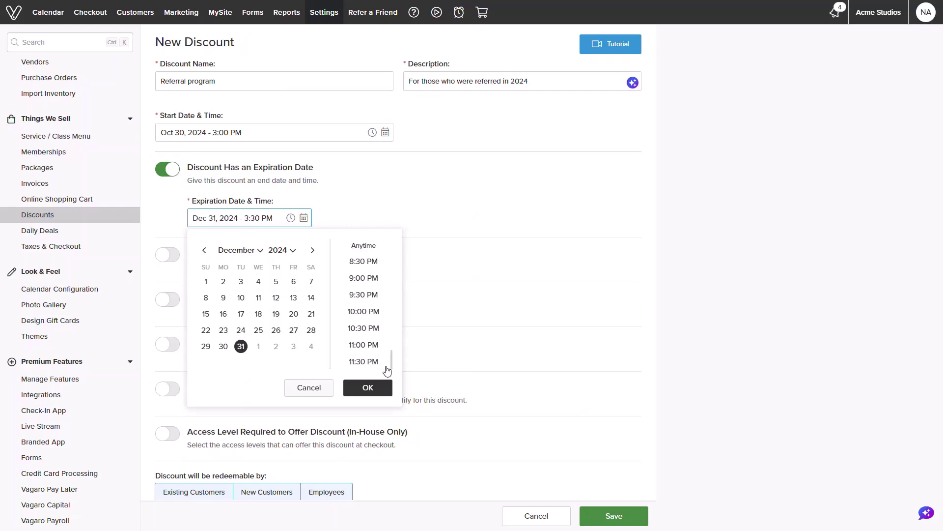
pyautogui.click(381, 363)
pyautogui.click(368, 387)
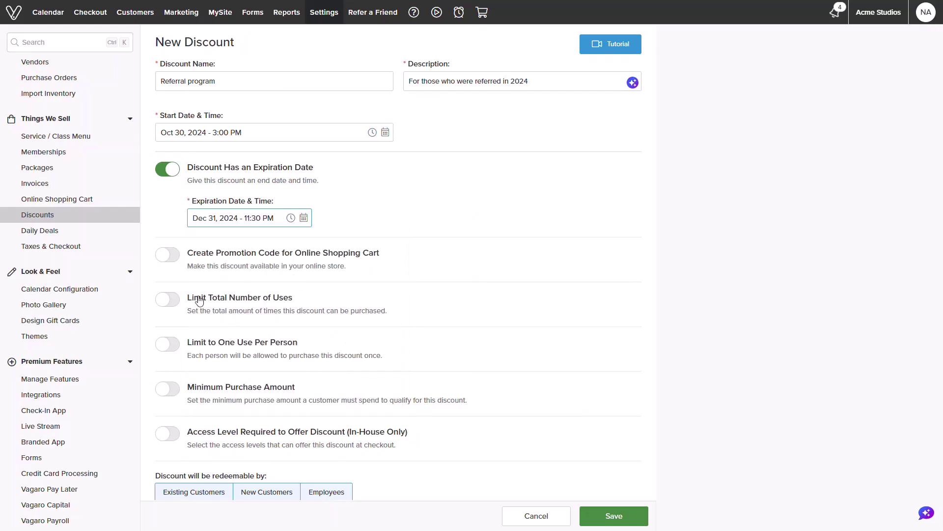
# - Enable an online promo code REF2024 and limit the discount to one use per person
pyautogui.click(162, 256)
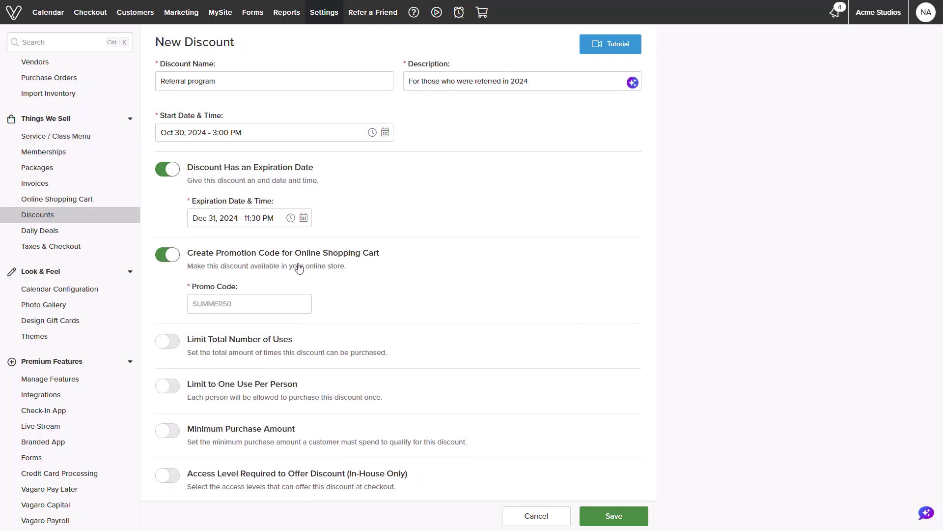
pyautogui.click(275, 303)
pyautogui.write('REF2024')
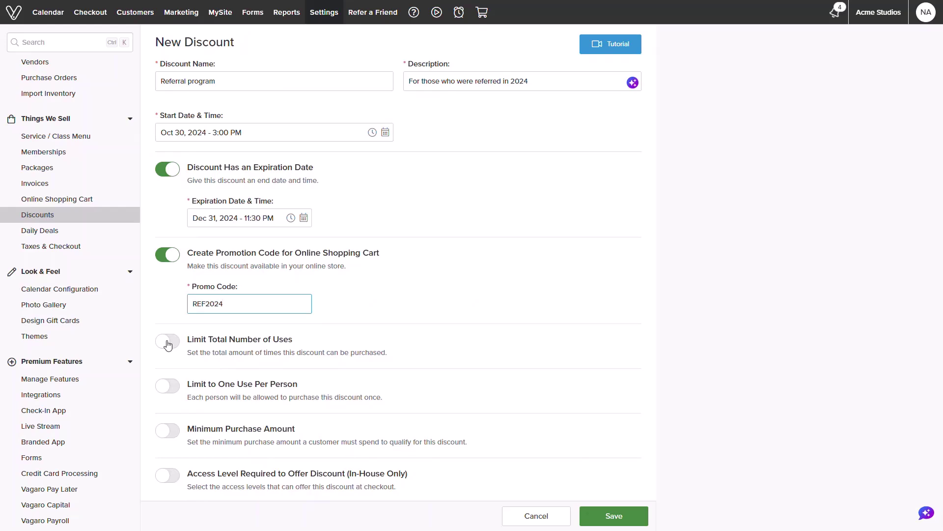
pyautogui.click(171, 391)
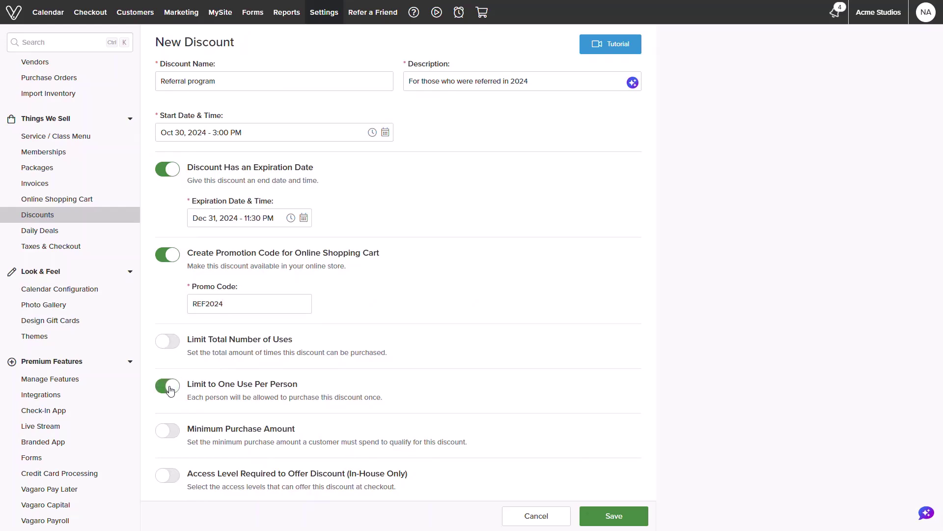
pyautogui.scroll(-7, 170, 388)
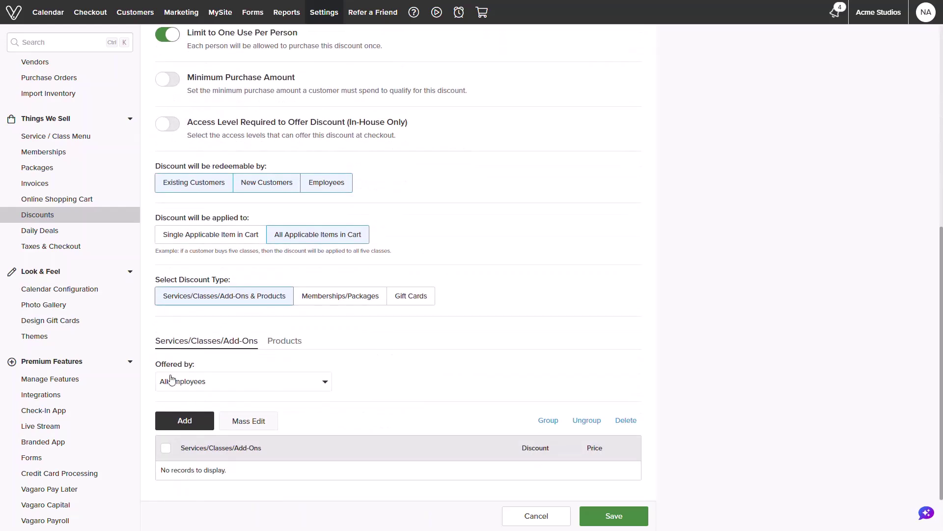
pyautogui.click(170, 83)
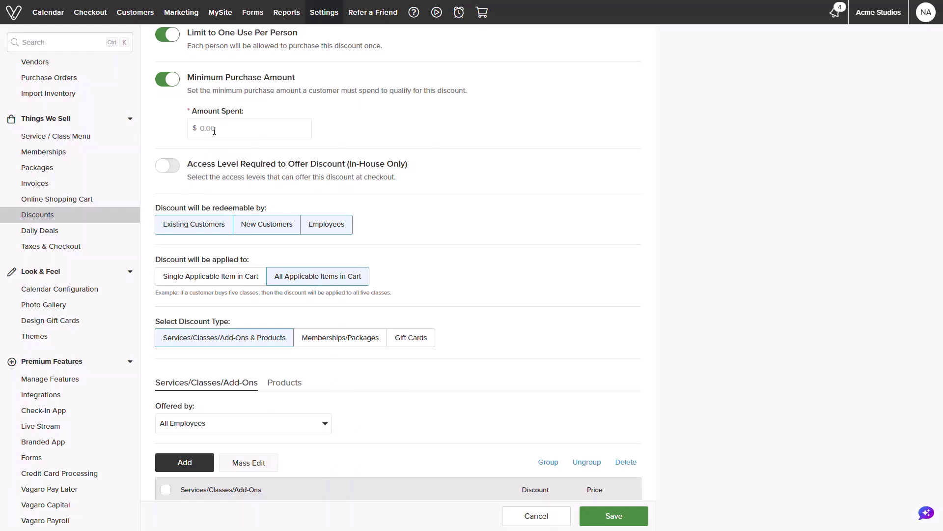
pyautogui.click(172, 84)
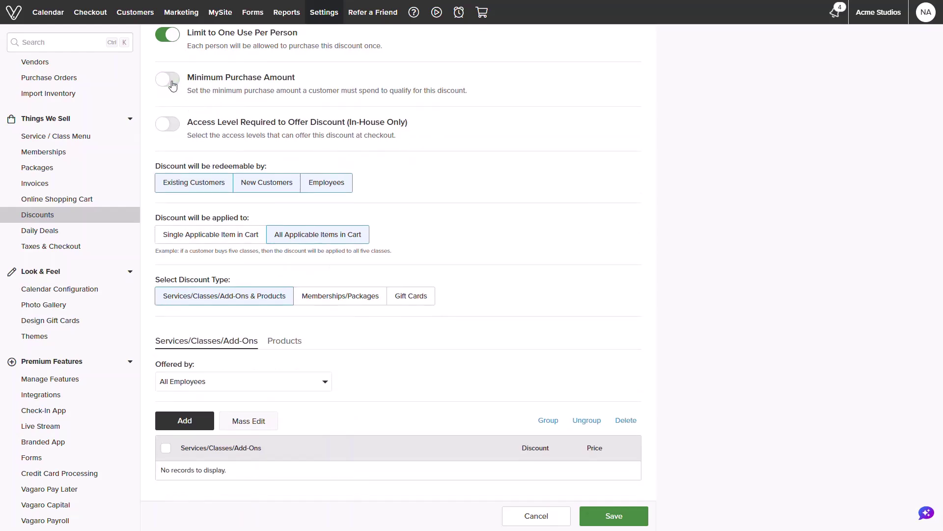
pyautogui.click(167, 126)
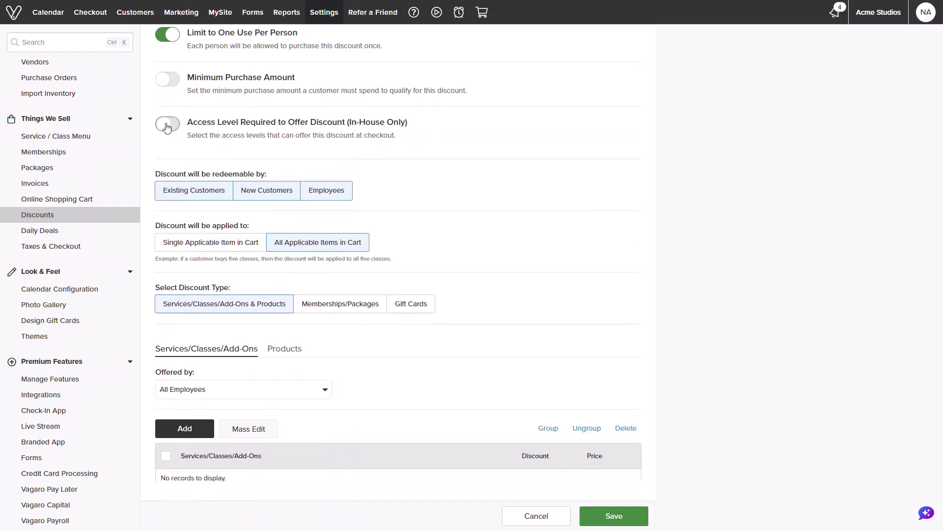
pyautogui.click(280, 178)
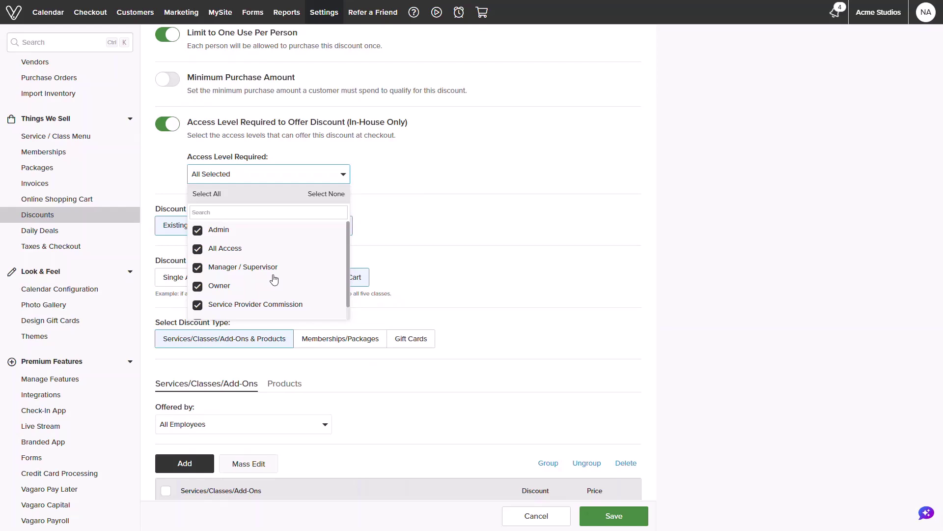
pyautogui.click(173, 129)
pyautogui.click(173, 129)
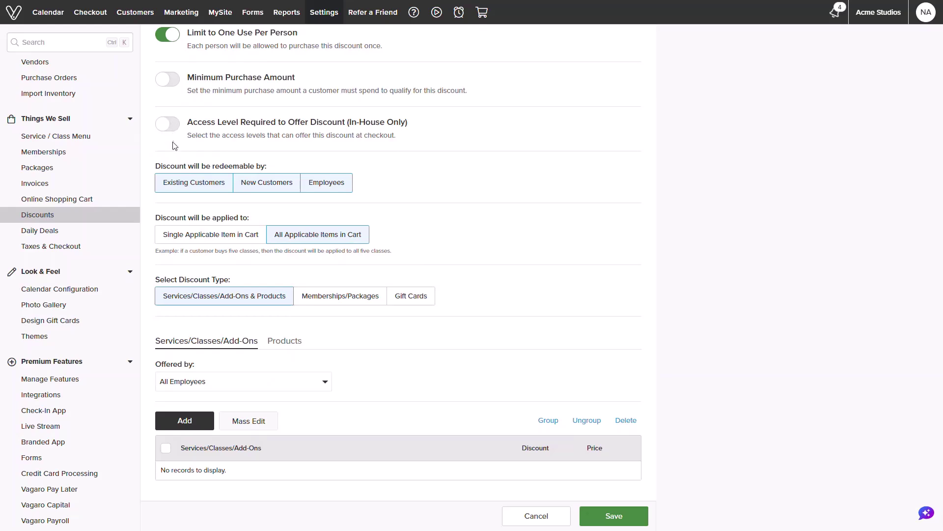
# - Exclude existing customers and employees, apply to a single cart item, and choose Gift Cards type
pyautogui.click(179, 184)
pyautogui.click(319, 189)
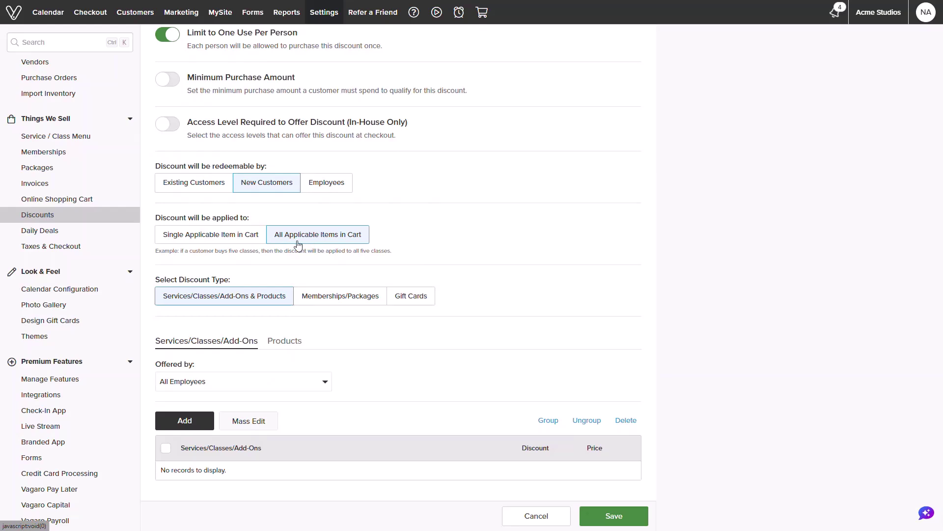
pyautogui.click(239, 242)
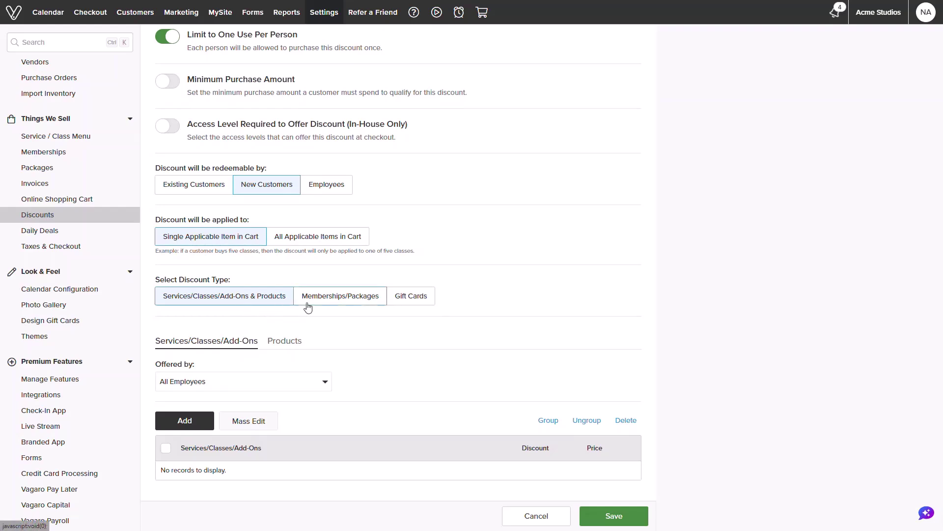
pyautogui.click(332, 305)
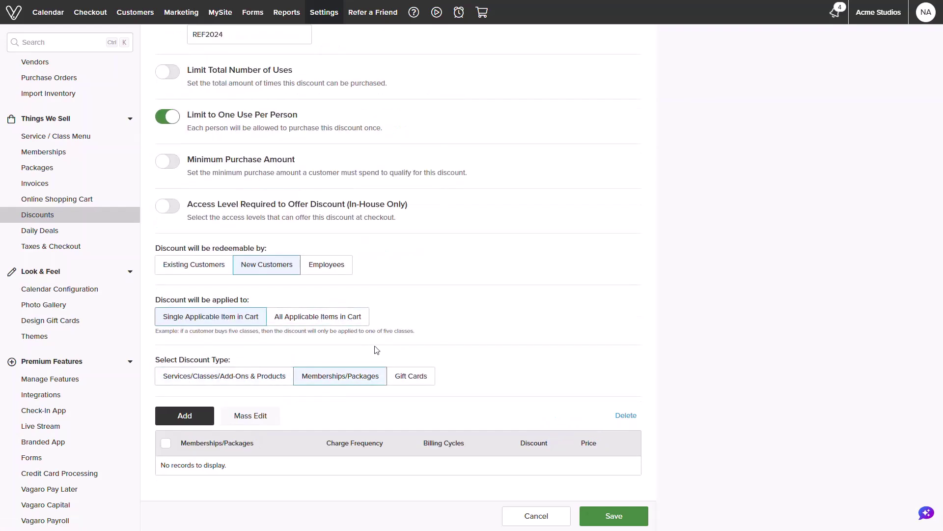
pyautogui.click(407, 376)
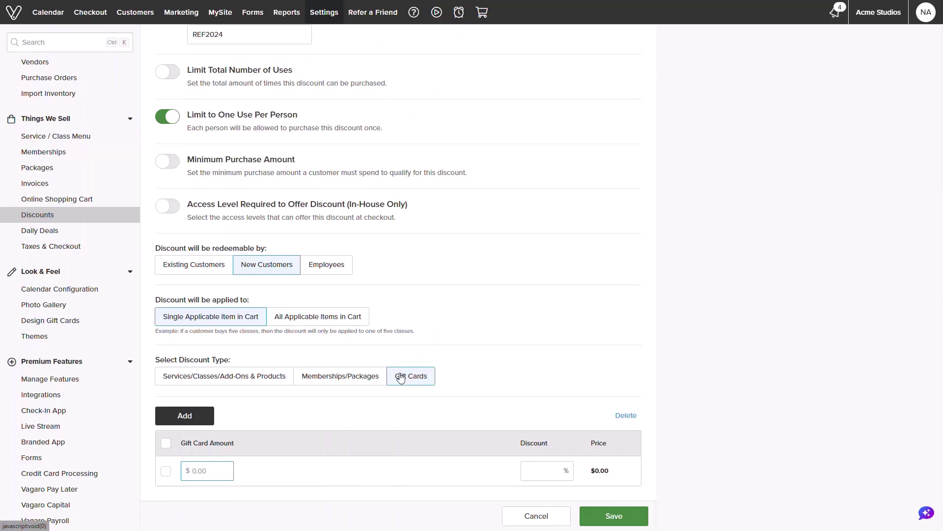
# - Switch the discount type to Services/Classes/Add-Ons & Products, leaving it offered by All Employees
pyautogui.click(281, 376)
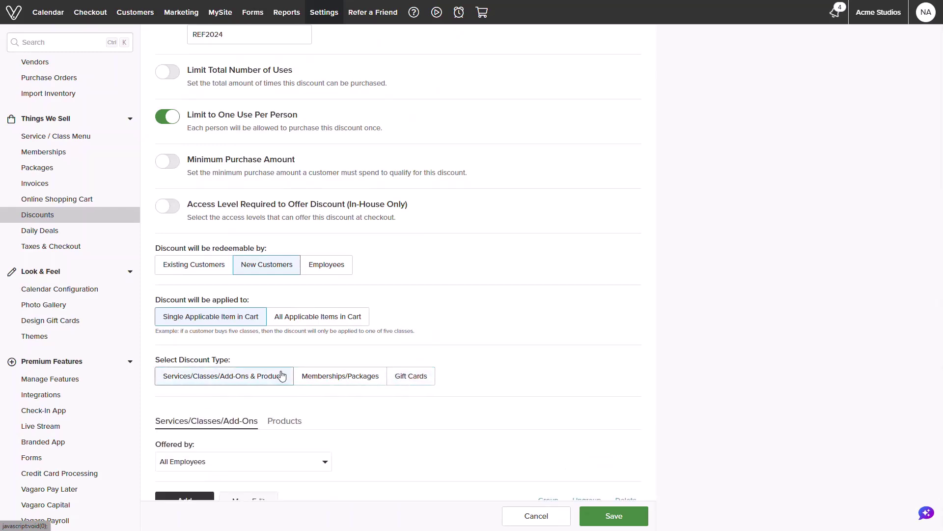
pyautogui.scroll(-2, 281, 376)
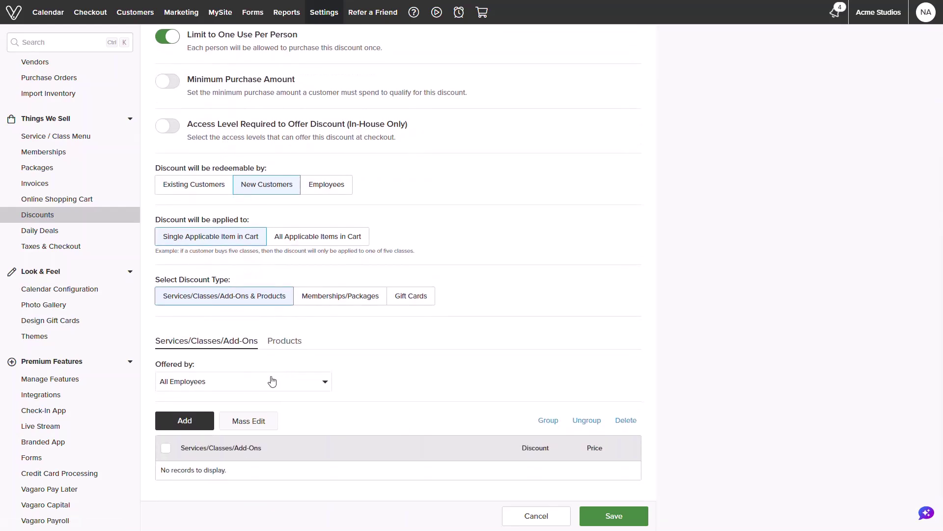
pyautogui.click(272, 381)
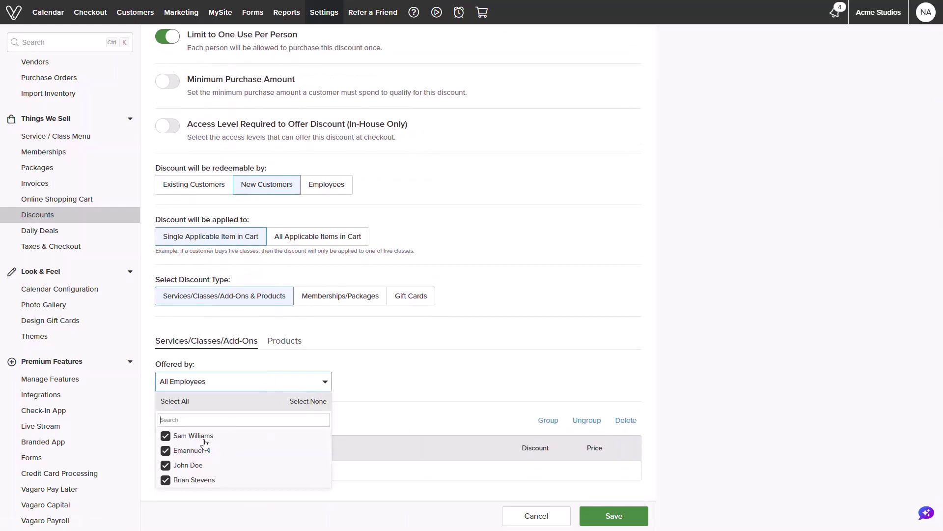
pyautogui.click(166, 467)
pyautogui.click(167, 467)
pyautogui.click(378, 405)
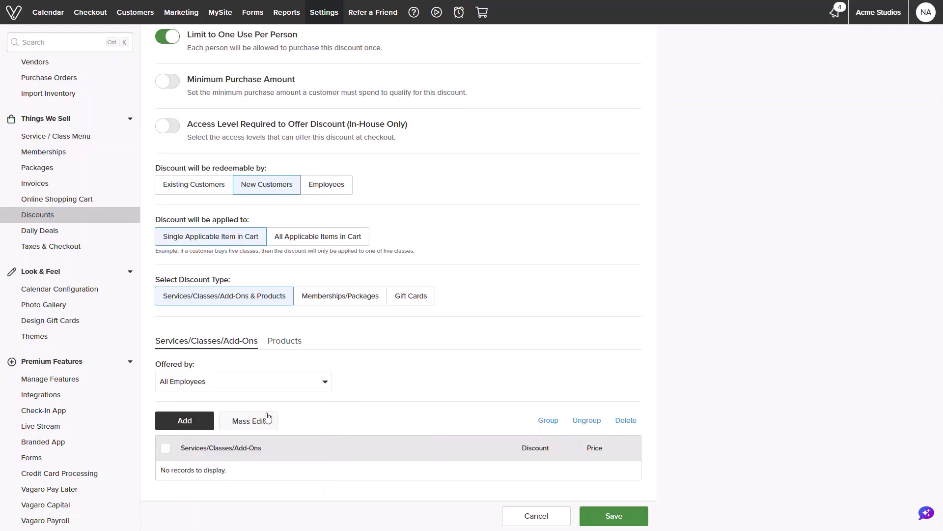
# - Add every service in the Haircuts and Other category to the discount's service list
pyautogui.click(210, 420)
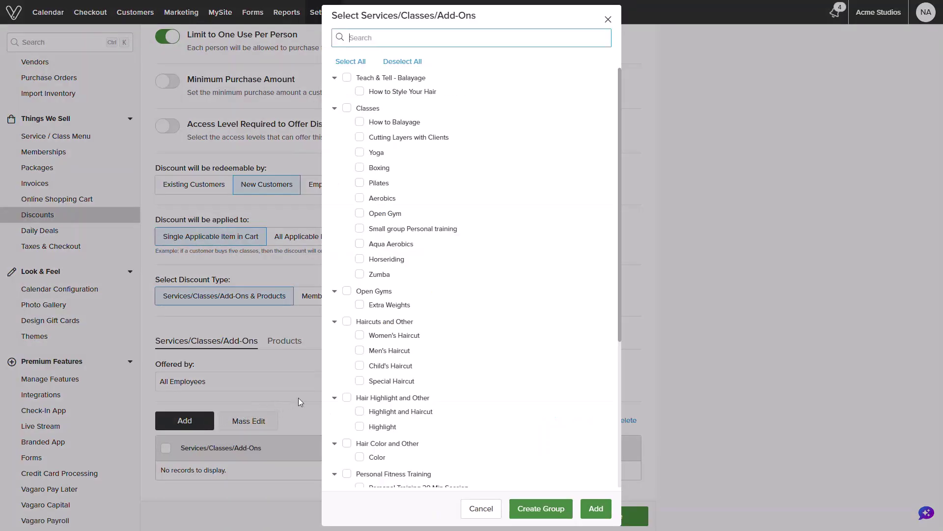
pyautogui.click(347, 324)
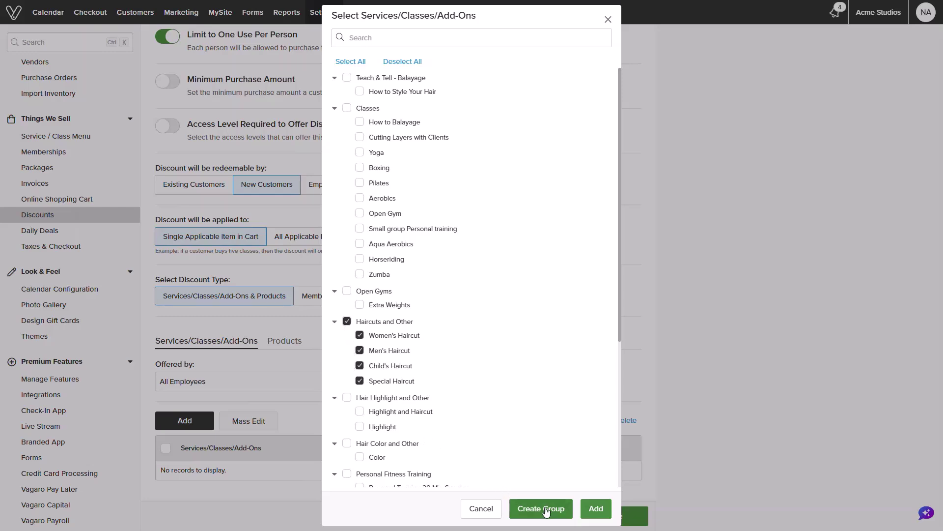
pyautogui.click(597, 509)
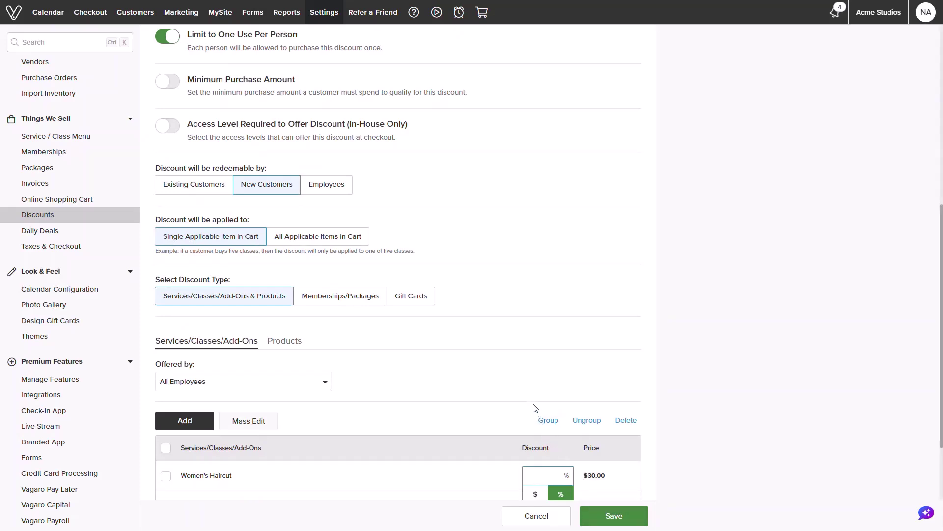
# - Set Women's Haircut $10, Men's Haircut 5%, Child's Haircut 10% off, then select all four rows
pyautogui.scroll(-2, 529, 399)
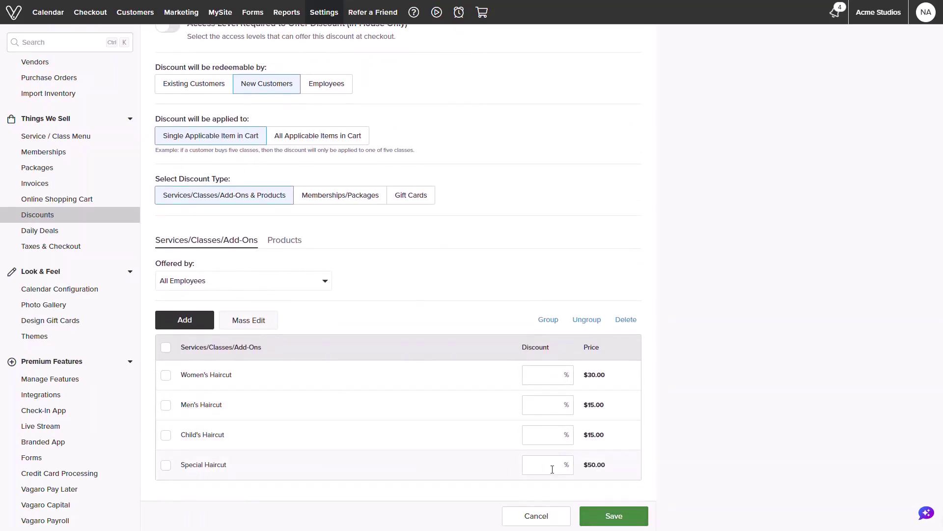
pyautogui.click(547, 380)
pyautogui.write('10')
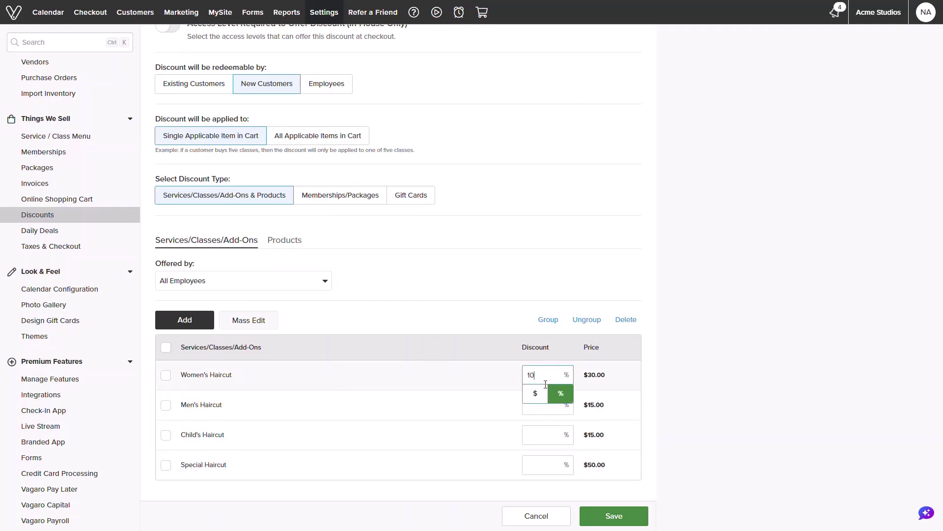
pyautogui.click(537, 393)
pyautogui.click(543, 402)
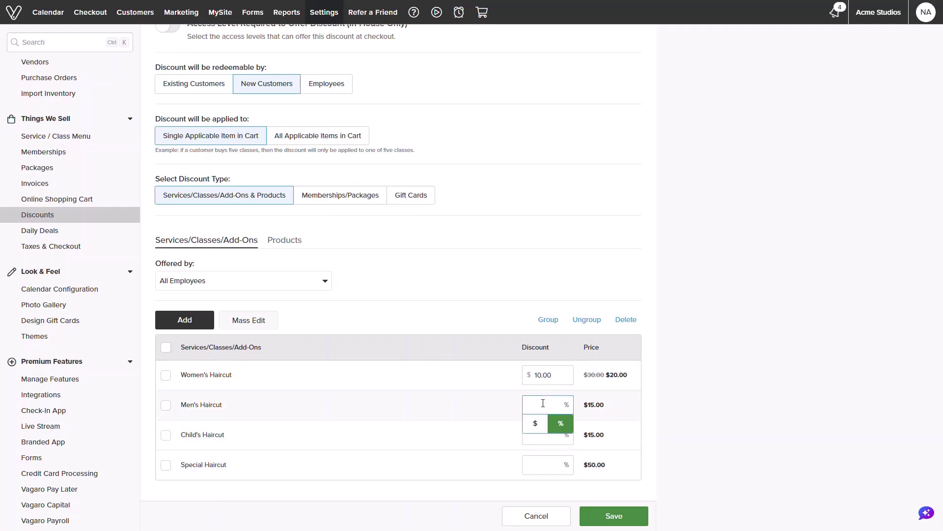
pyautogui.click(561, 423)
pyautogui.click(546, 429)
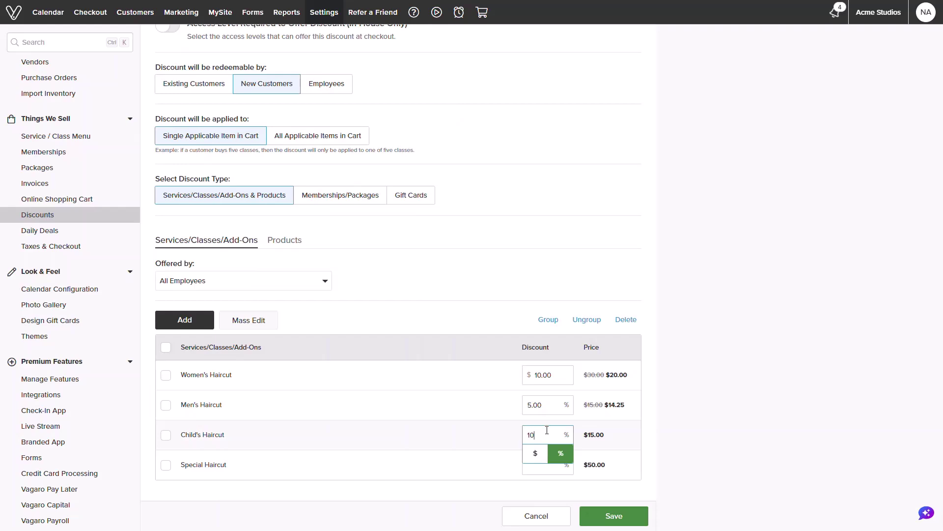
pyautogui.write('10')
pyautogui.click(555, 453)
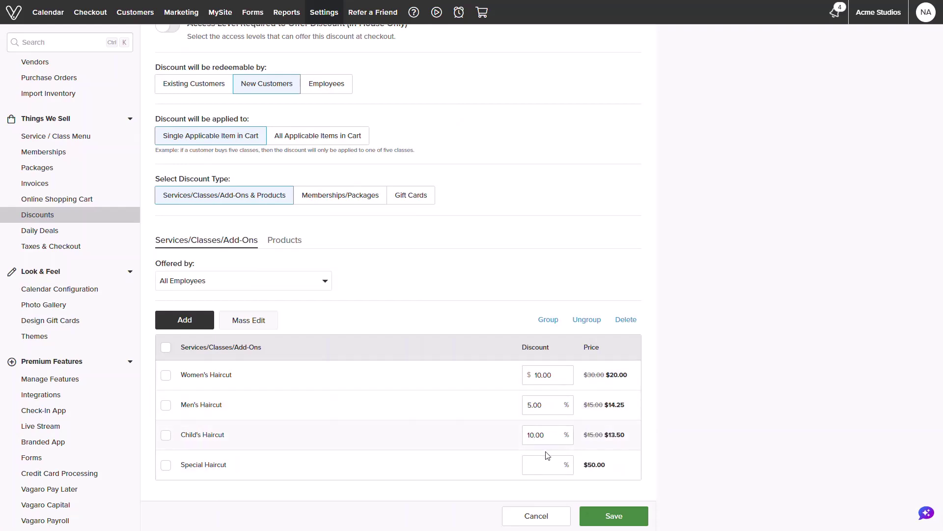
pyautogui.click(166, 348)
# - Group the four selected haircuts, give the group 20% off, and save the discount
pyautogui.click(542, 324)
pyautogui.click(549, 298)
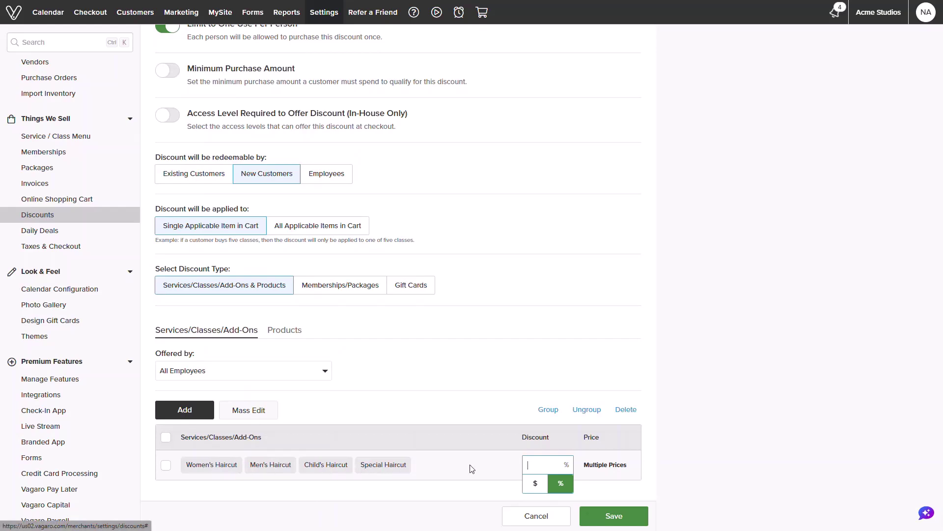
pyautogui.click(543, 484)
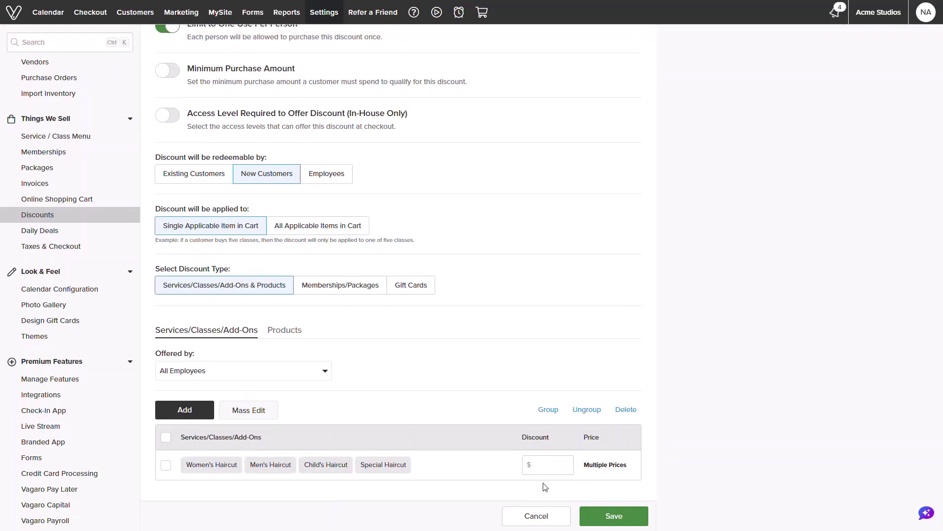
pyautogui.click(548, 470)
pyautogui.write('20')
pyautogui.click(561, 483)
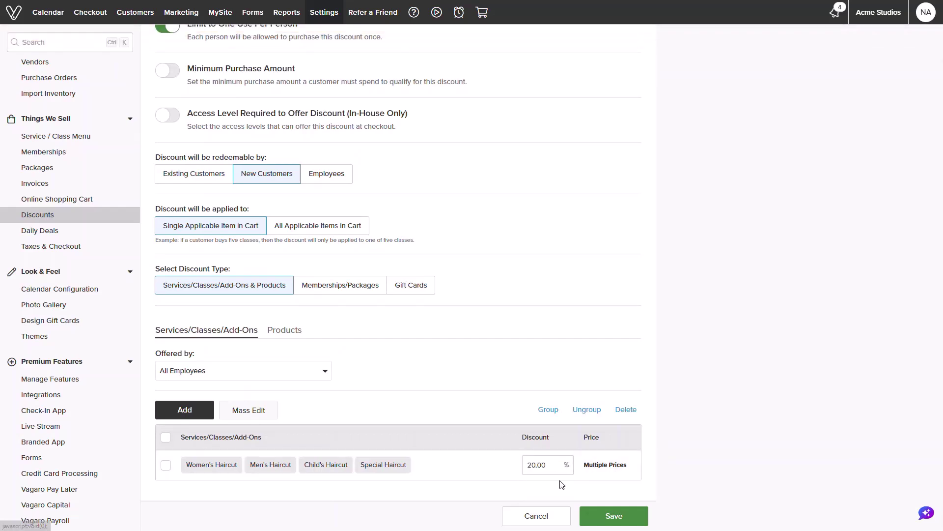
pyautogui.click(589, 515)
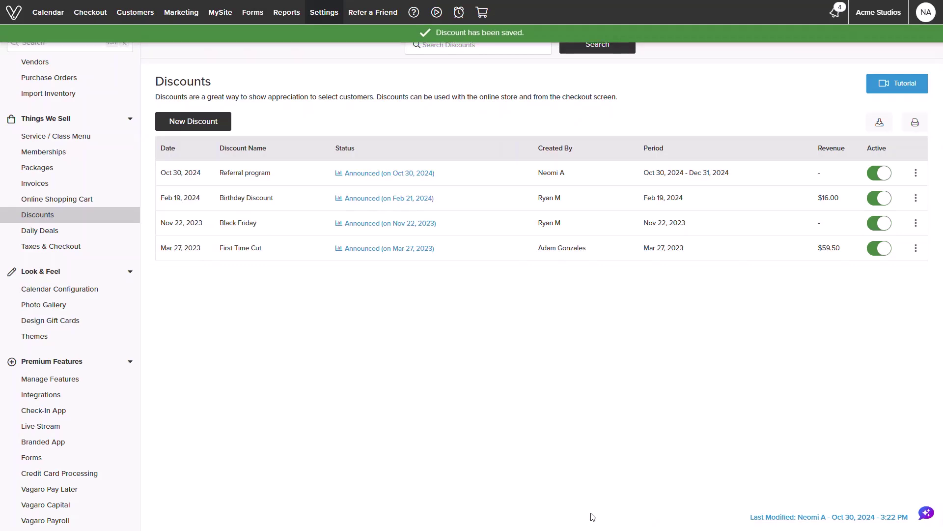
# - Start a checkout ticket, picking the customer from All Customers, for the $20.00 Men's Haircut
pyautogui.click(90, 12)
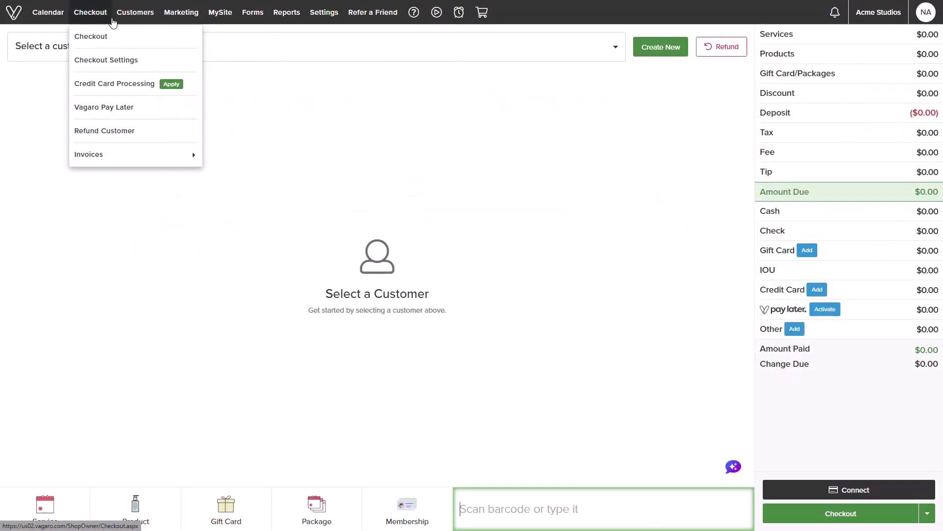
pyautogui.click(248, 48)
pyautogui.click(108, 72)
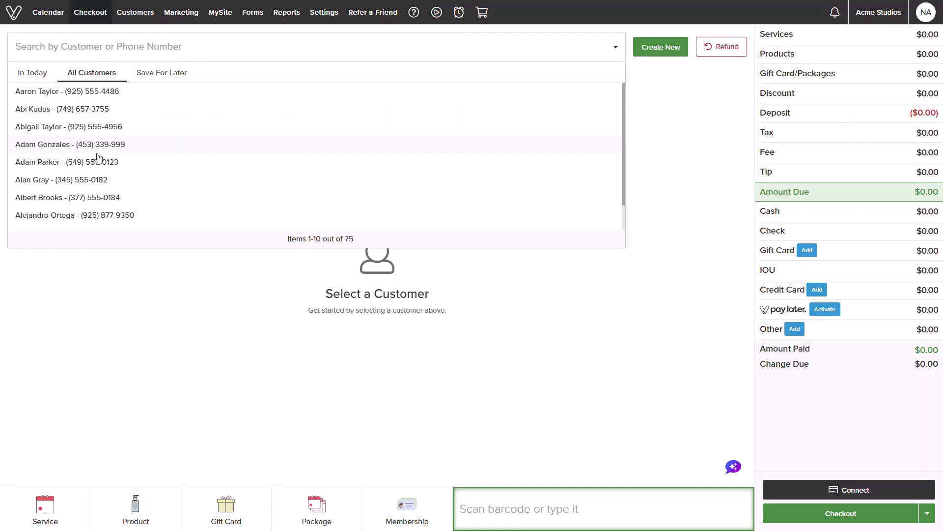
pyautogui.click(86, 179)
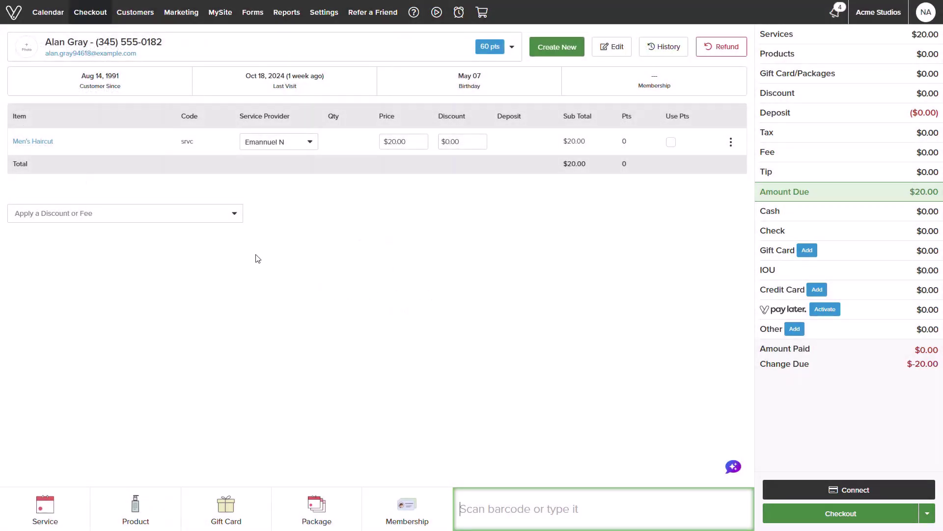
pyautogui.click(191, 221)
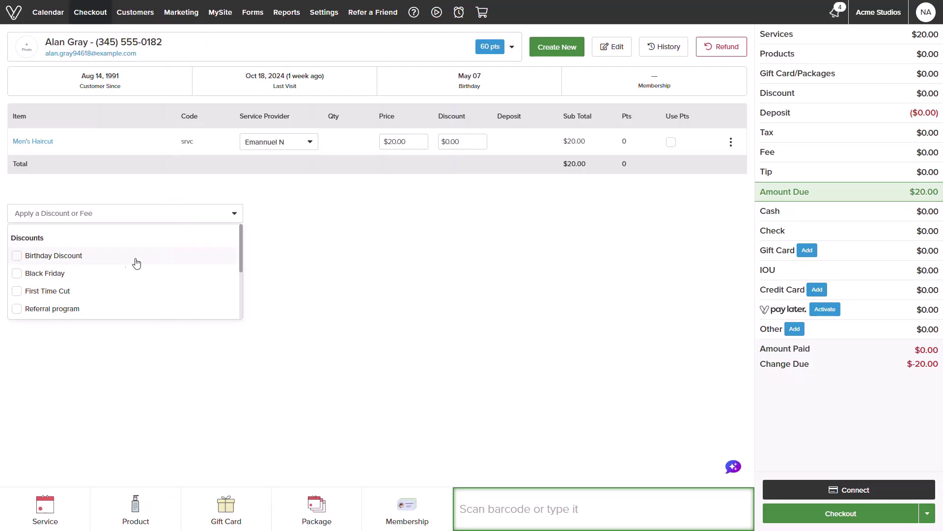
# - Apply Referral program to the Men's Haircut, accept the new-customer warning, and complete payment
pyautogui.click(69, 311)
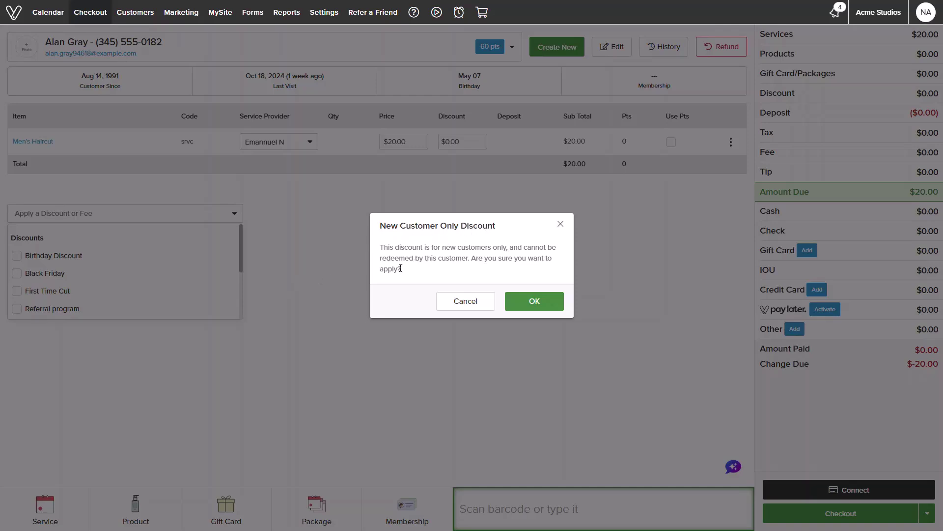
pyautogui.click(523, 307)
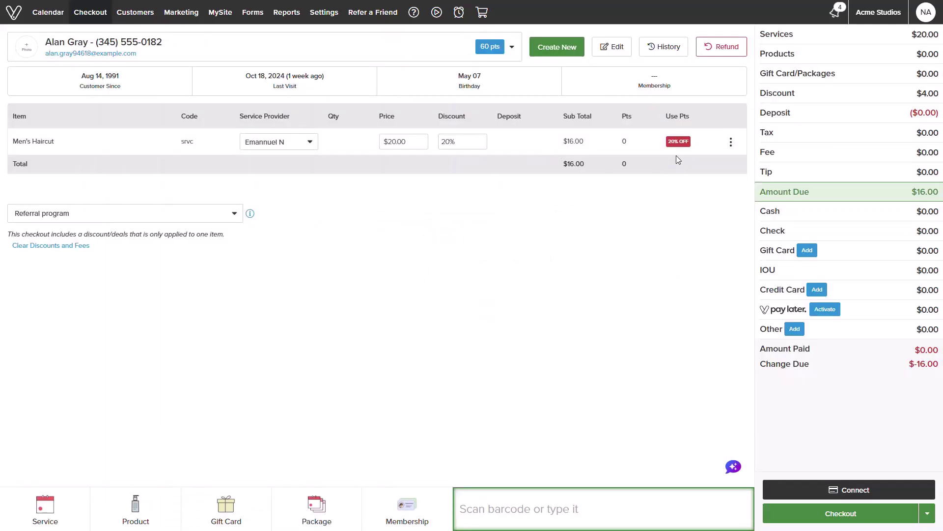
pyautogui.click(824, 513)
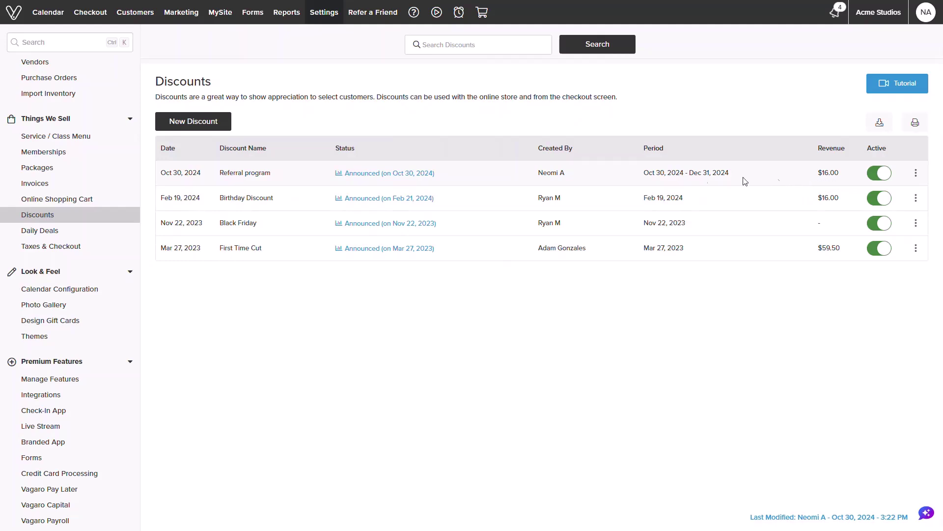
# - Open the Referral program revenue report and view its Details table of the $16.00 Men's Haircut sale
pyautogui.click(416, 176)
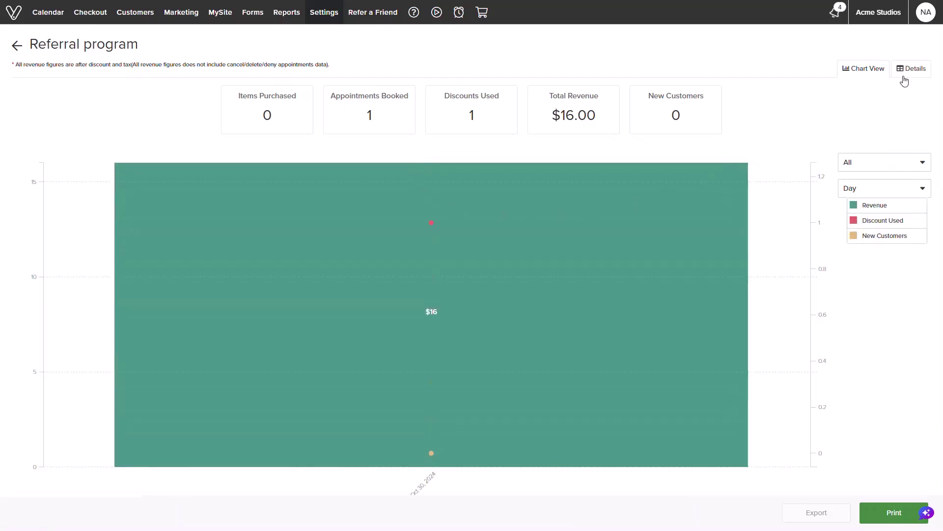
pyautogui.click(904, 76)
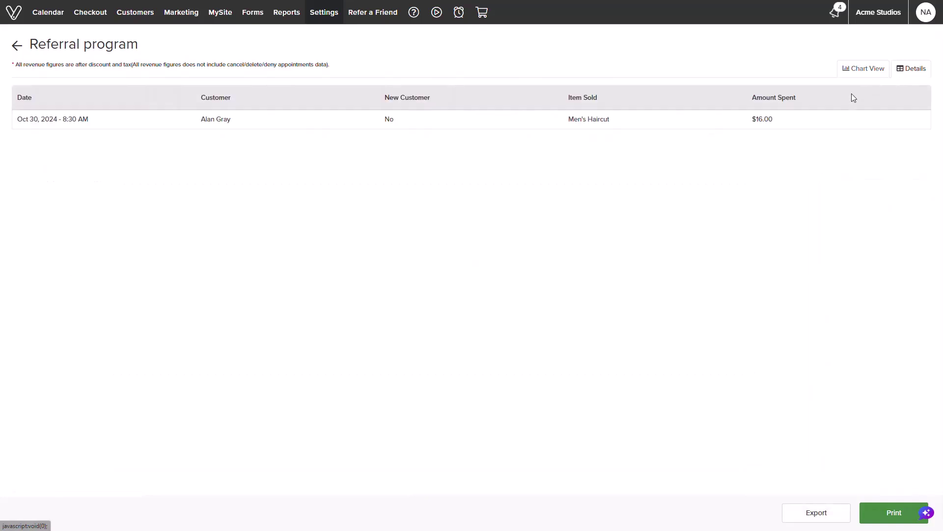